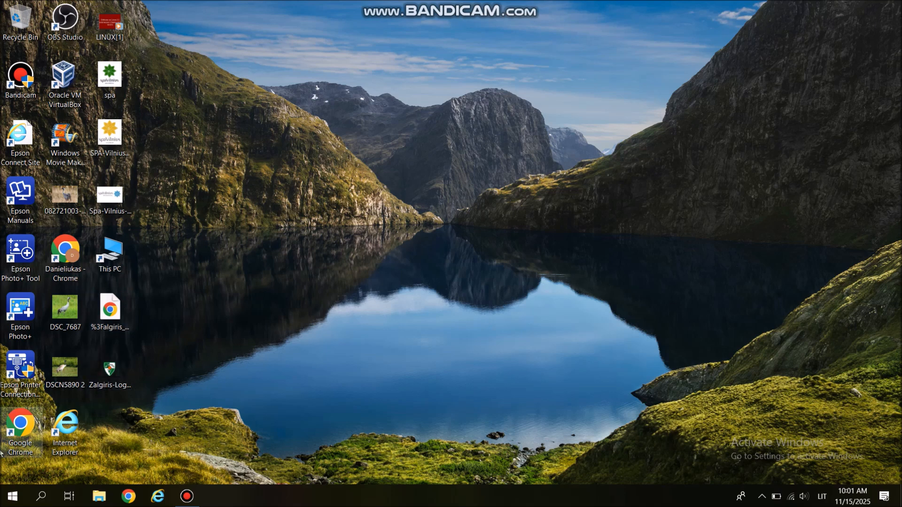
left_click(11, 497)
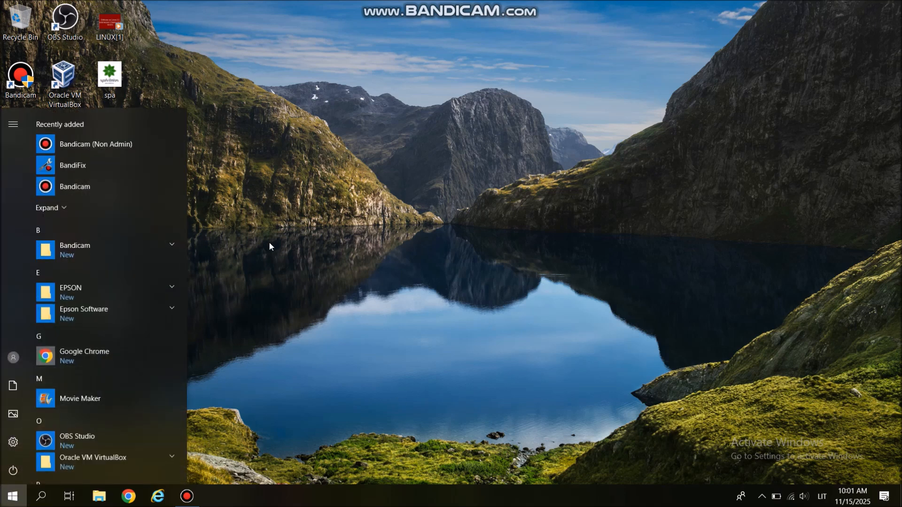
left_click(87, 398)
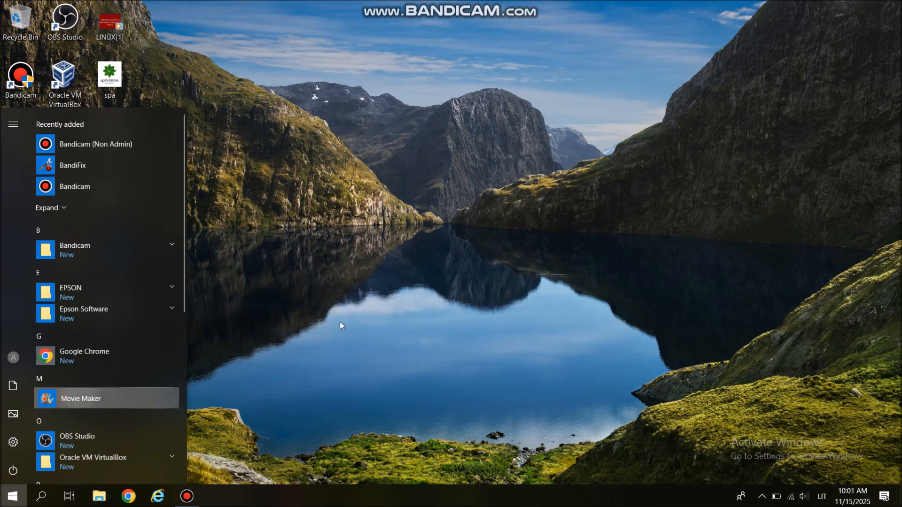
left_click(366, 373)
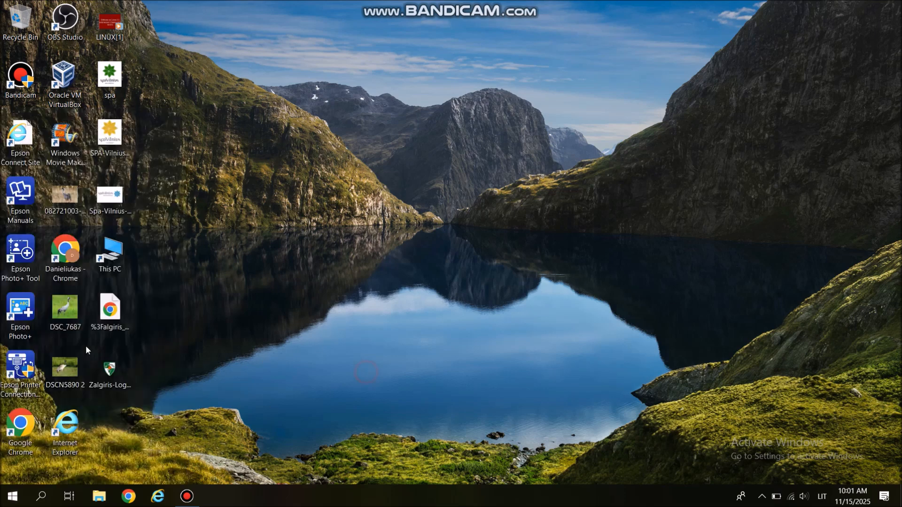
- Move the Windows Movie Maker 2012 desktop shortcut into the first icon column, between Epson Connect Site and Epson Manuals
left_click_drag(79, 165, 11, 201)
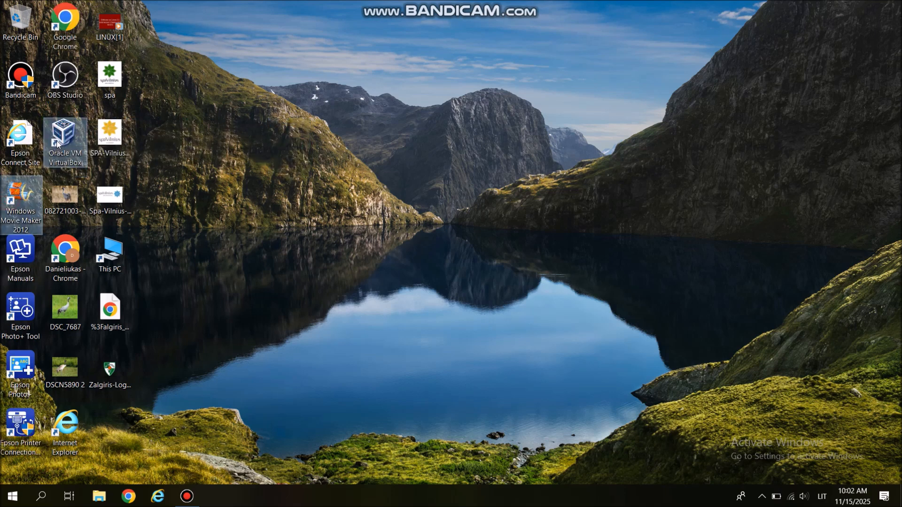
left_click_drag(22, 202, 217, 194)
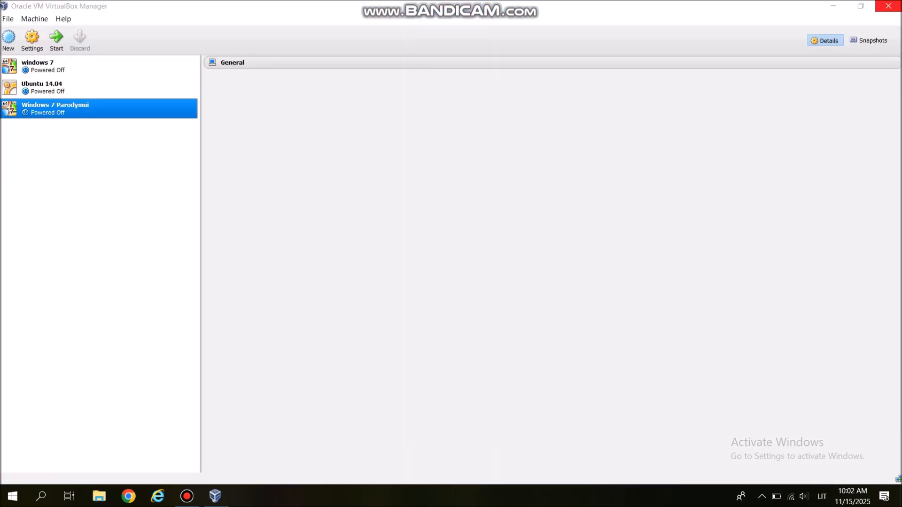
left_click(884, 3)
left_click_drag(194, 218, 7, 200)
left_click(308, 190)
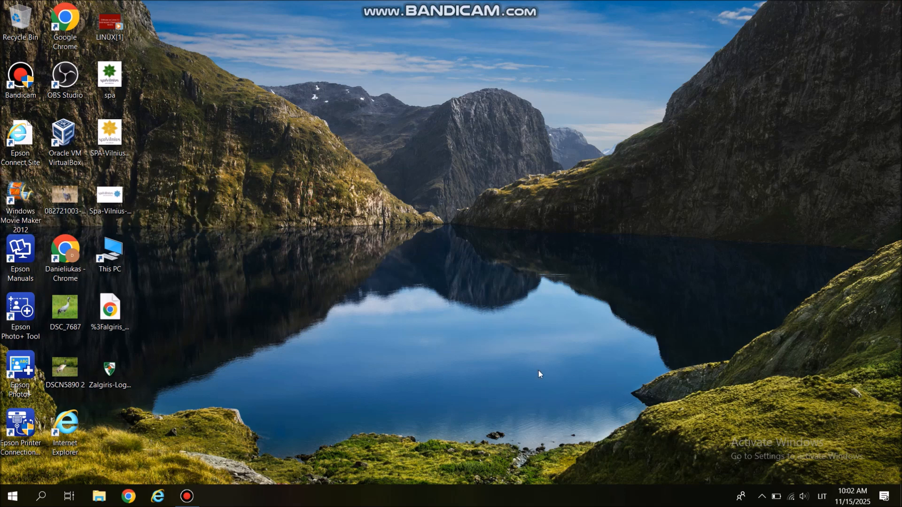
left_click_drag(404, 186, 468, 235)
left_click_drag(88, 56, 830, 396)
left_click(403, 230)
- Launch Windows Movie Maker 2012 from the desktop
left_click(17, 196)
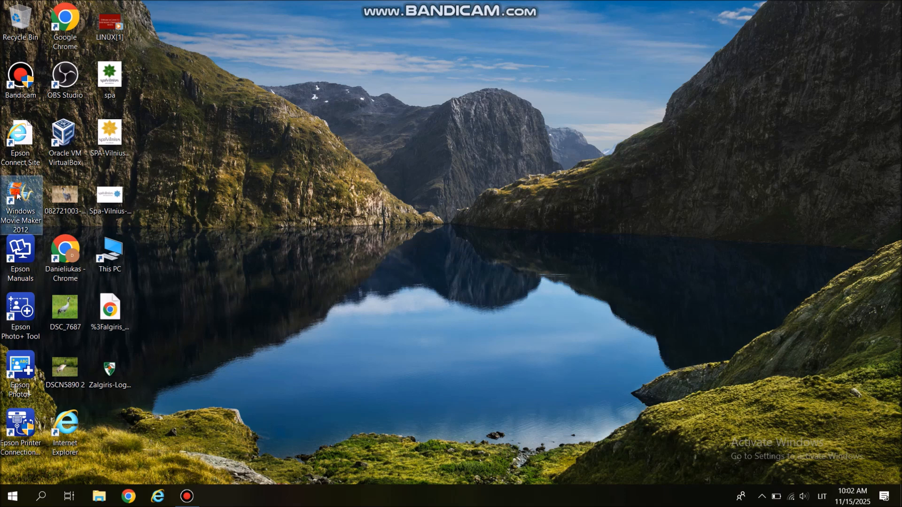
double_click(18, 196)
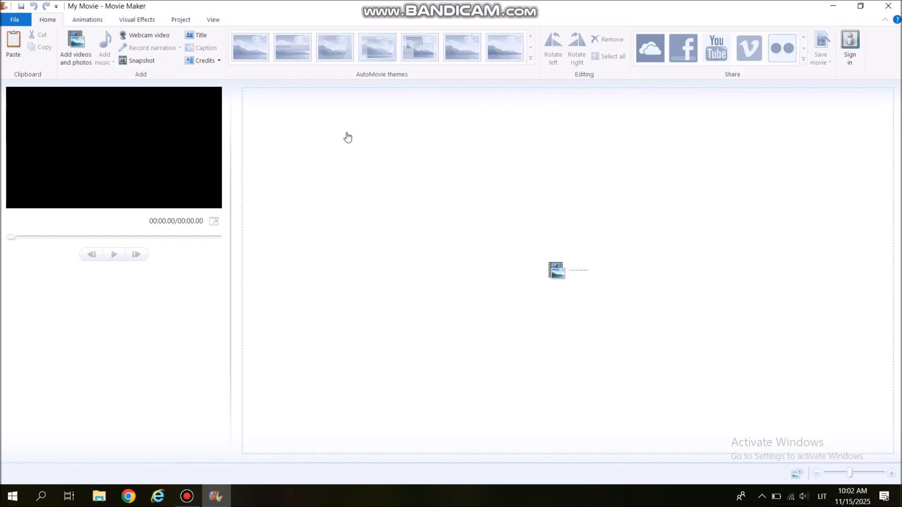
- Add a credits clip to the empty project and set its background to a dark teal theme color
left_click(207, 62)
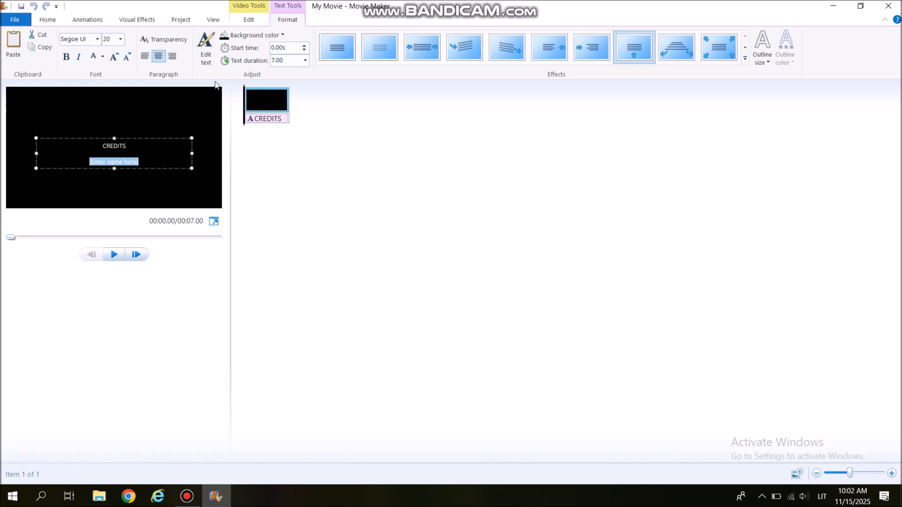
left_click(283, 35)
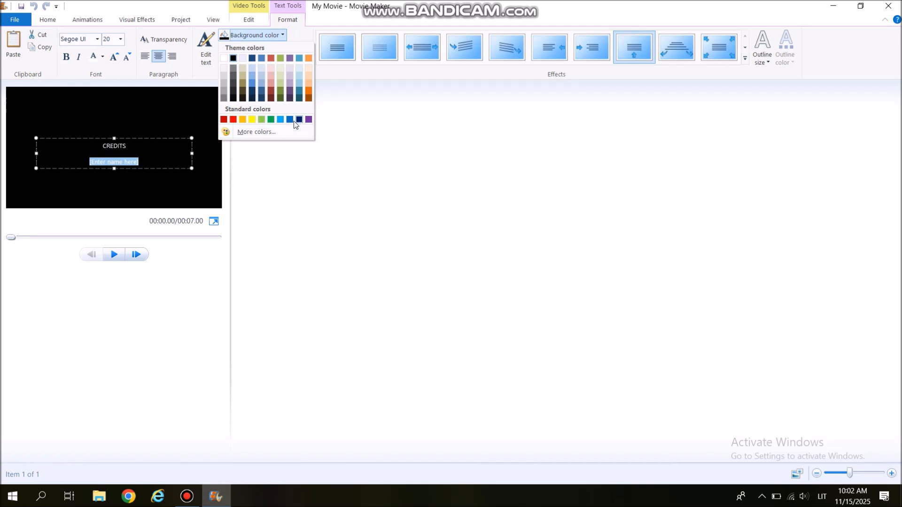
left_click(299, 89)
- Set the credits text to size 48, widen its text box across the frame and raise it so the text fits
left_click(77, 139)
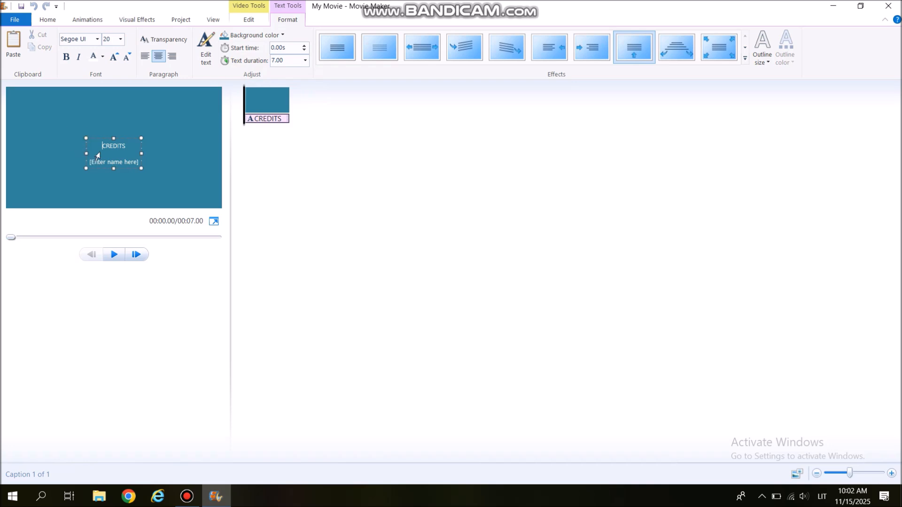
left_click(120, 39)
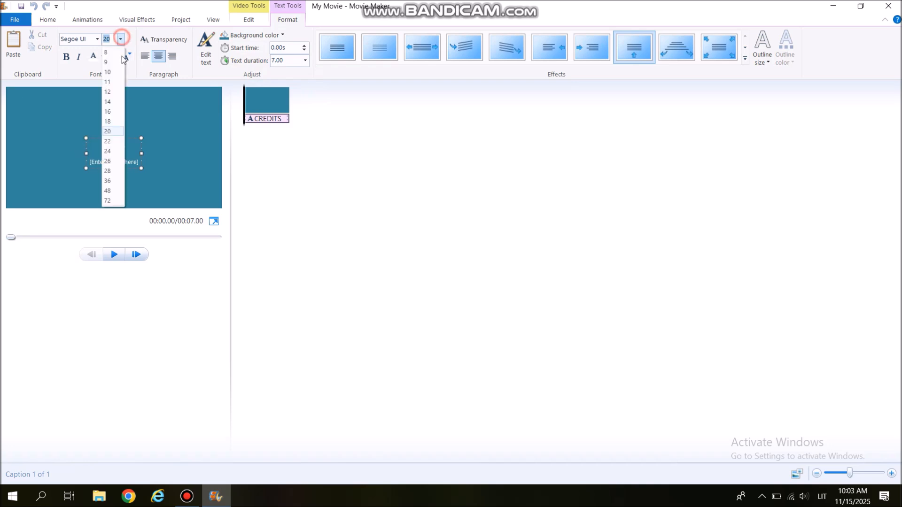
left_click(117, 190)
left_click_drag(143, 172, 239, 193)
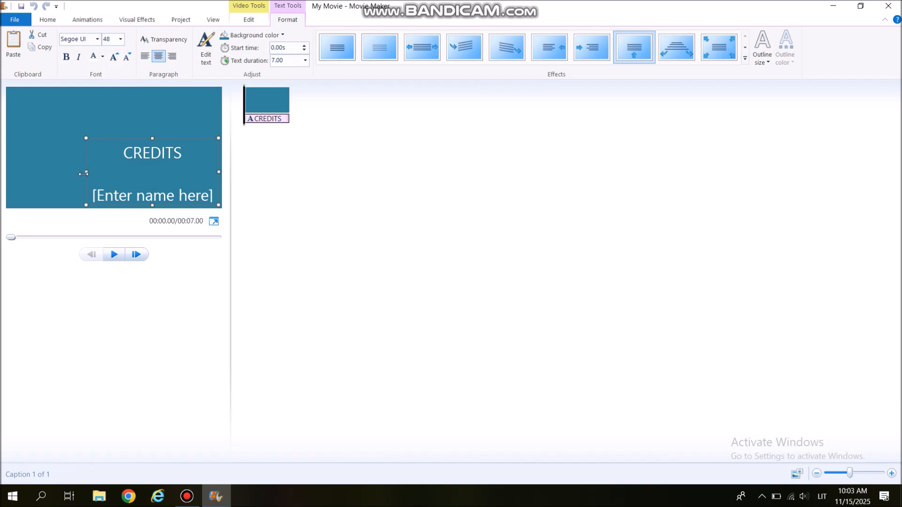
left_click_drag(88, 172, 36, 172)
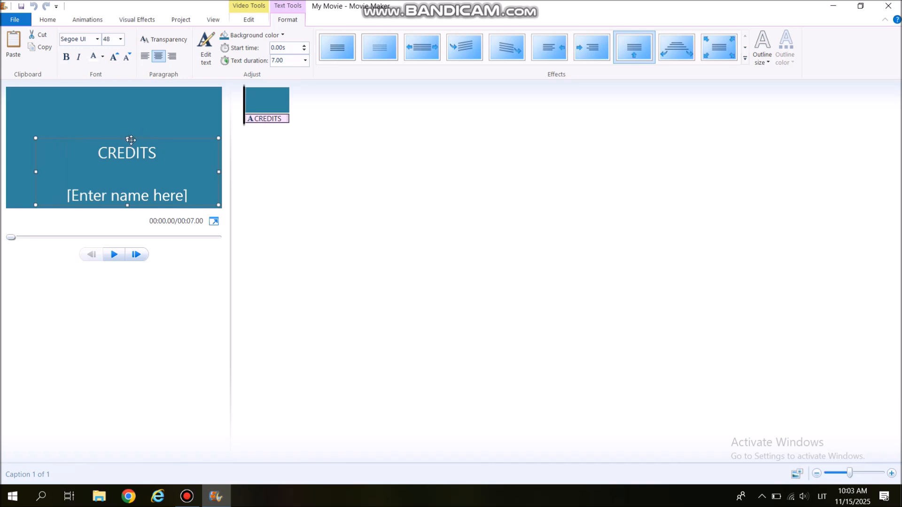
left_click_drag(127, 137, 127, 109)
- Replace the placeholder credits text with "Nuotraukų slideshow"
left_click(191, 167)
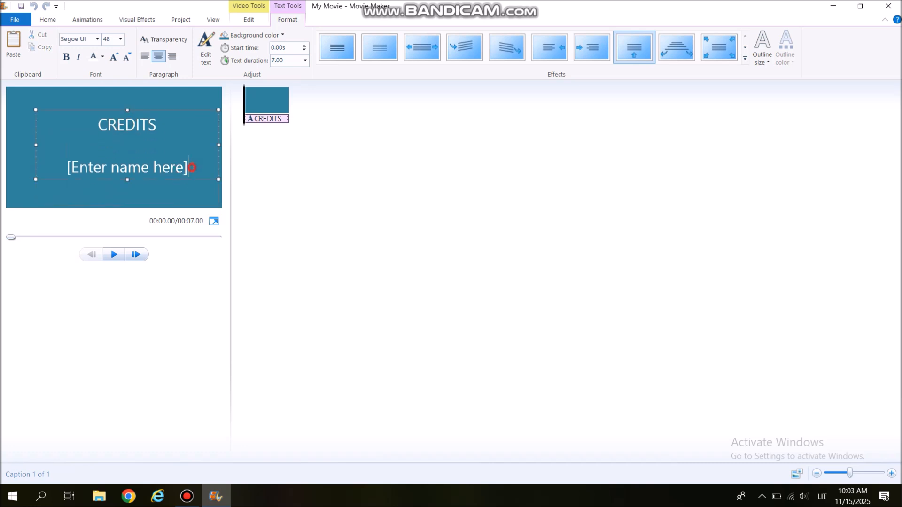
key("BackSpace")
key("BackSpace")
key("BackSpace")
key("BackSpace")
key("BackSpace")
key("BackSpace")
key("BackSpace")
key("BackSpace")
key("BackSpace")
key("BackSpace")
key("BackSpace")
key("BackSpace")
key("BackSpace")
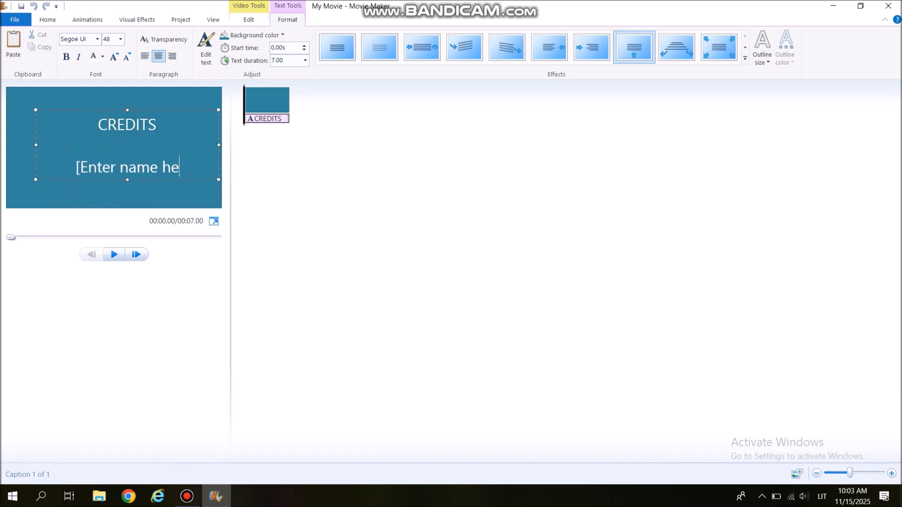
key("BackSpace")
key("BackSpace")
key("BackSpace")
key("BackSpace")
key("BackSpace")
key("BackSpace")
key("BackSpace")
key("BackSpace")
key("BackSpace")
key("BackSpace")
key("BackSpace")
key("BackSpace")
key("BackSpace")
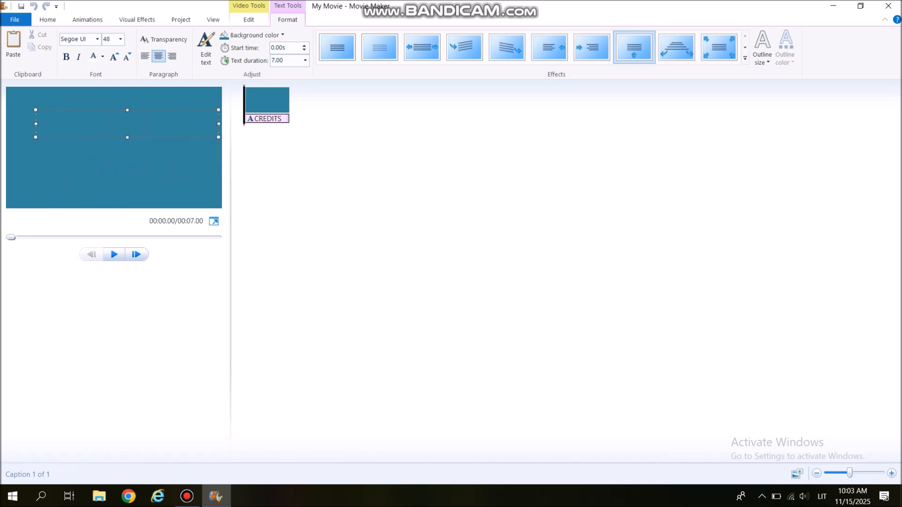
type("Nuotraukū")
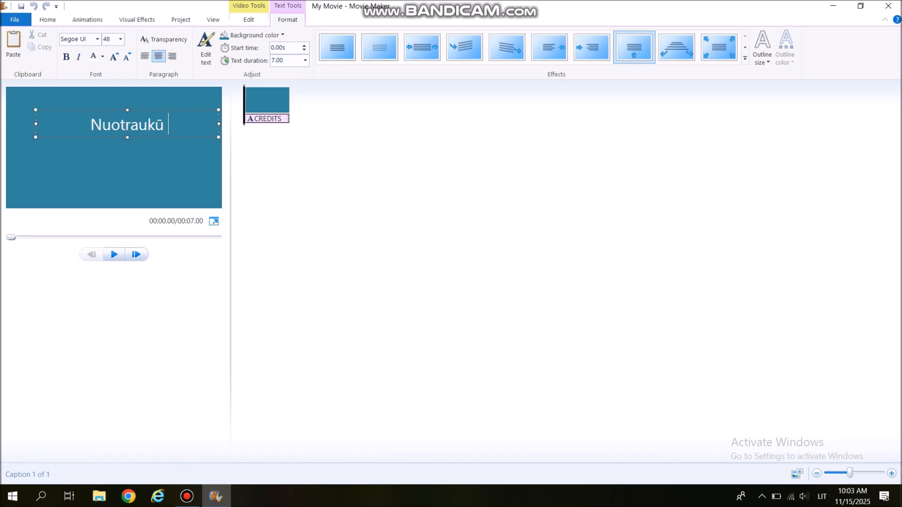
key("BackSpace")
key("BackSpace")
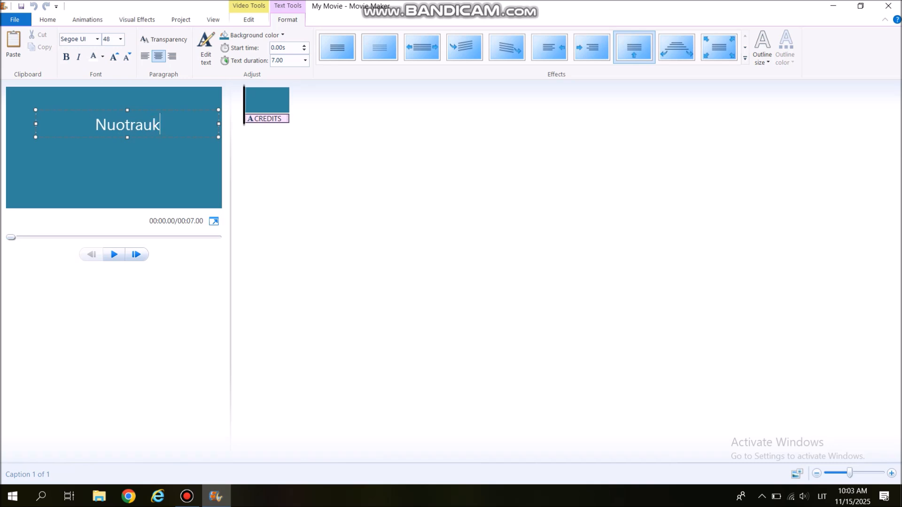
type("ų")
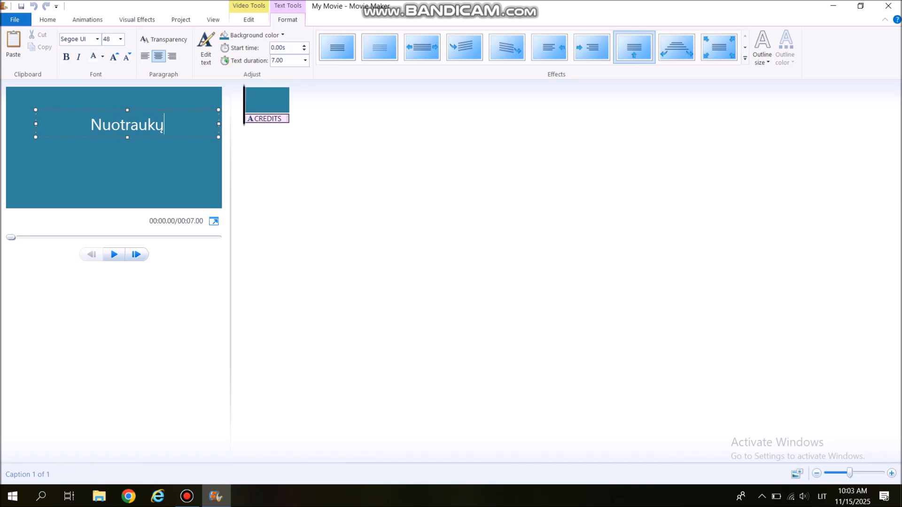
type(" sli")
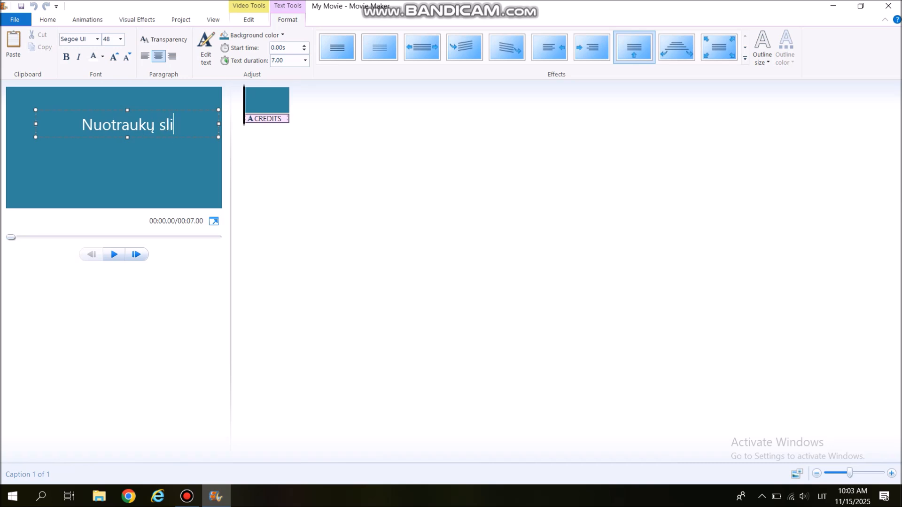
type("deshoęw")
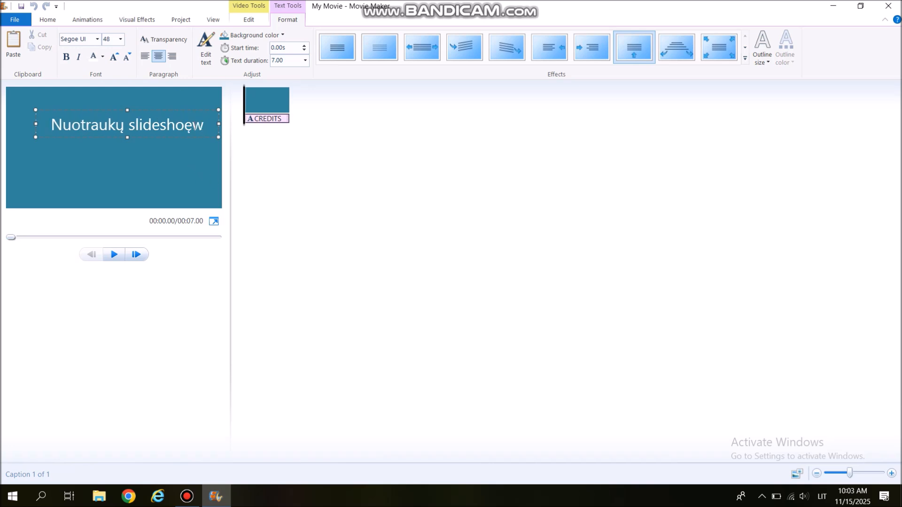
key("BackSpace")
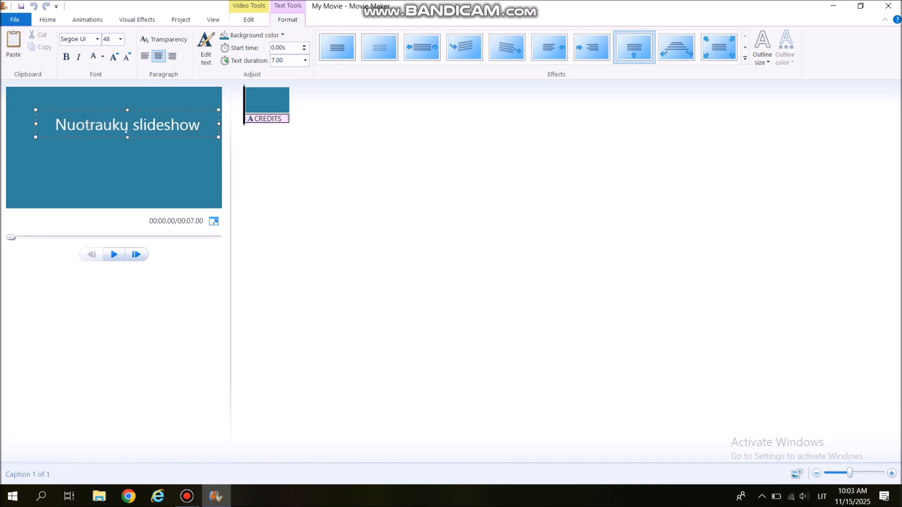
left_click(122, 180)
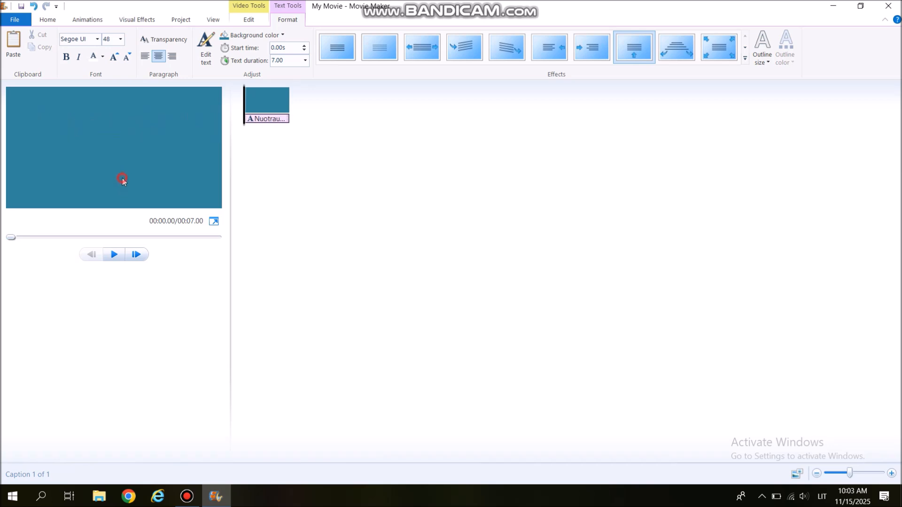
- Replace the title text's scroll effect with the plain static one and play the clip to check it
left_click(120, 256)
left_click(331, 51)
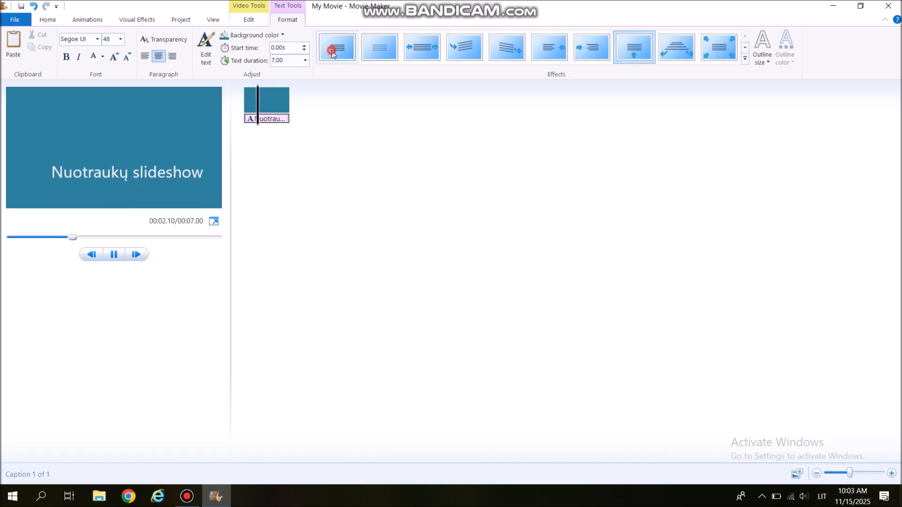
left_click(114, 255)
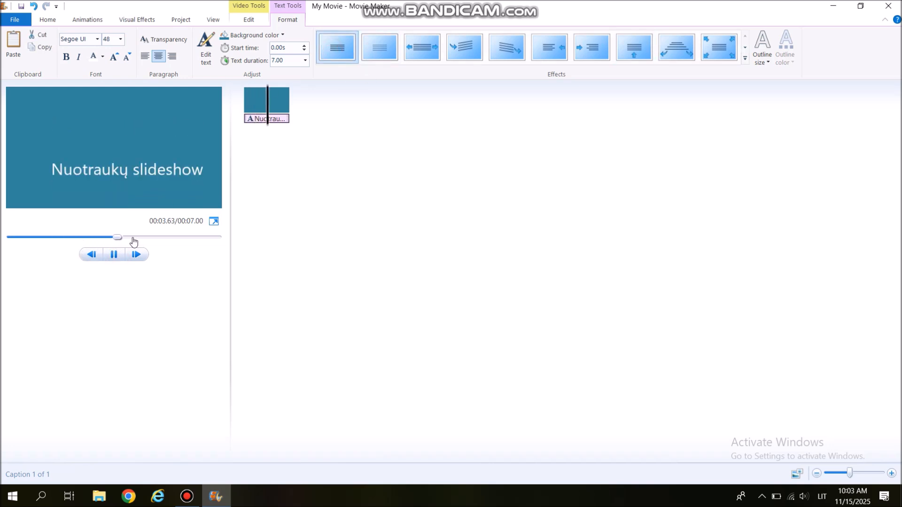
left_click_drag(110, 234, 8, 237)
left_click(104, 255)
left_click(113, 255)
left_click(113, 255)
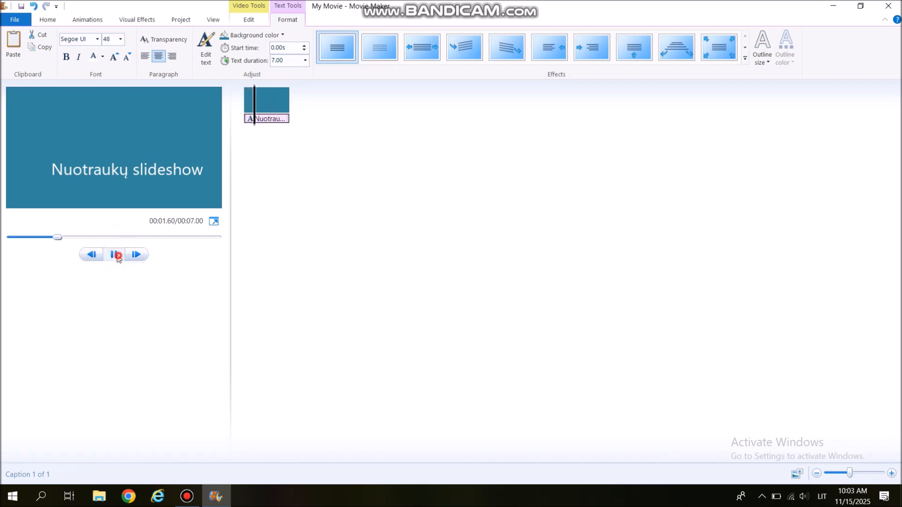
- Shift the title text box left to center it in the frame, preview the clip and rewind to the start
left_click(104, 180)
left_click_drag(109, 126, 27, 120)
left_click(156, 275)
left_click(114, 254)
left_click(114, 254)
left_click_drag(103, 237, 10, 237)
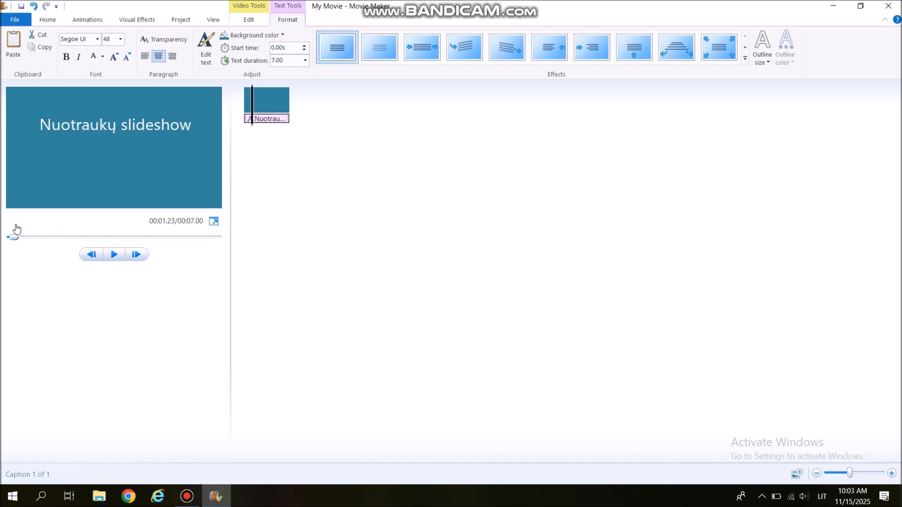
- Add the photo pic5961 from the Pictures folder after the title clip
left_click(48, 20)
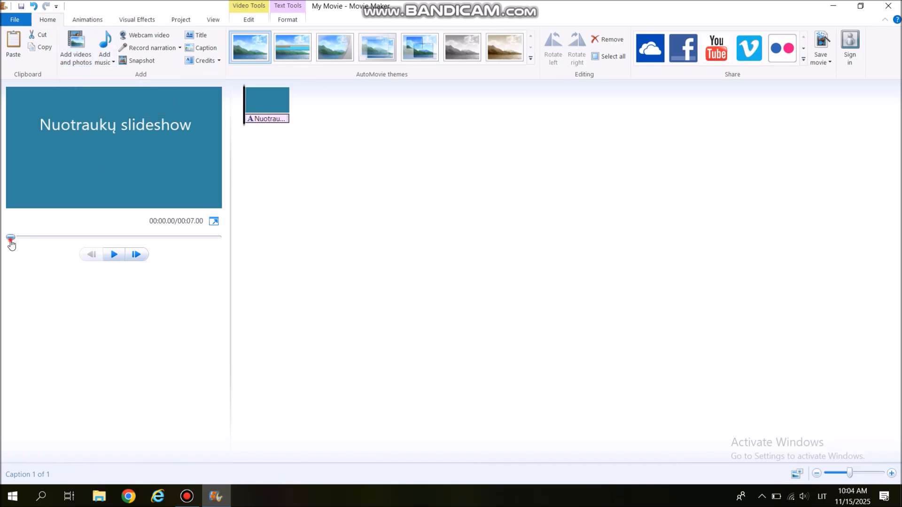
left_click_drag(10, 240, 232, 263)
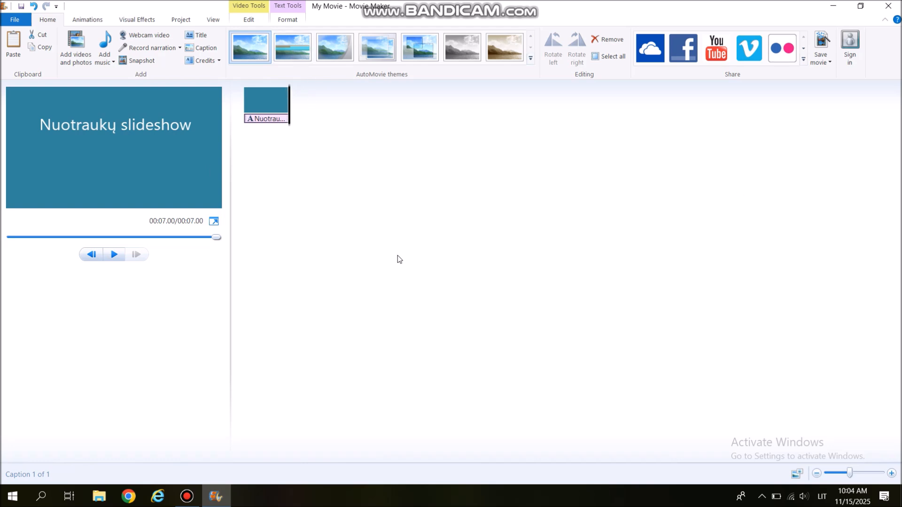
left_click(76, 47)
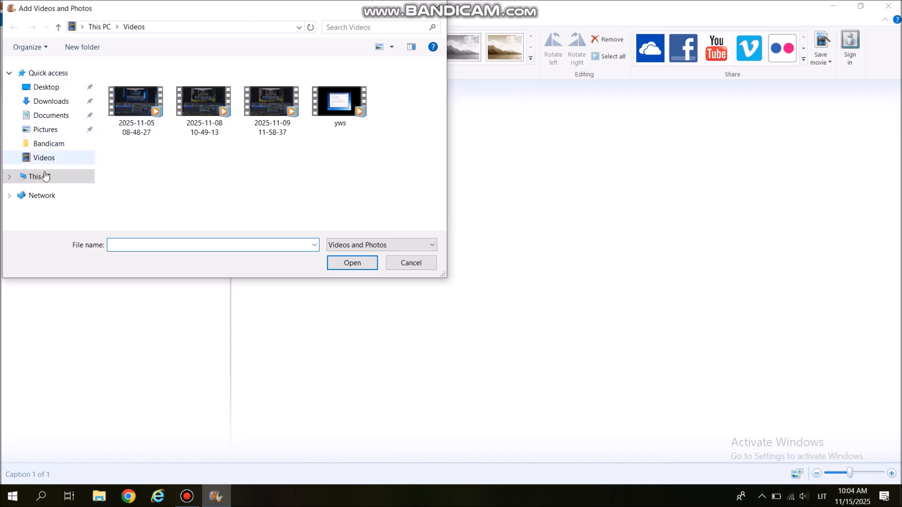
left_click(53, 134)
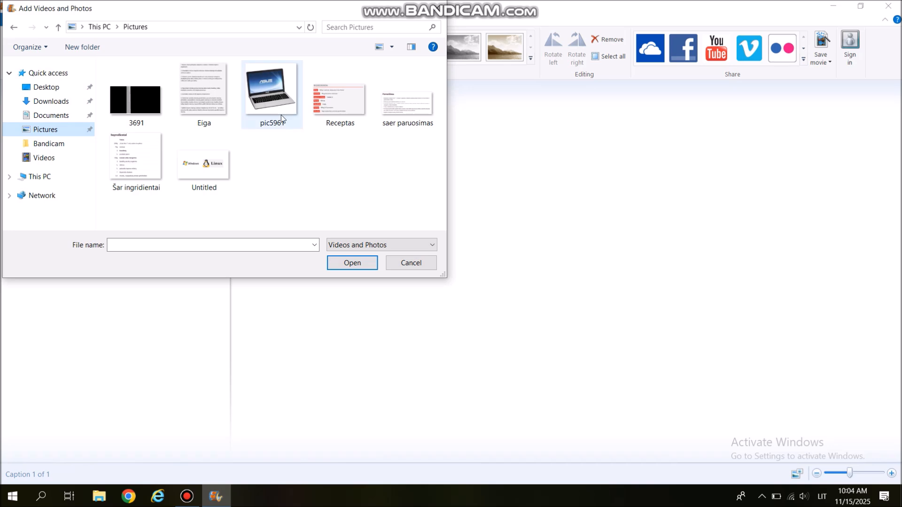
left_click(268, 118)
left_click(358, 264)
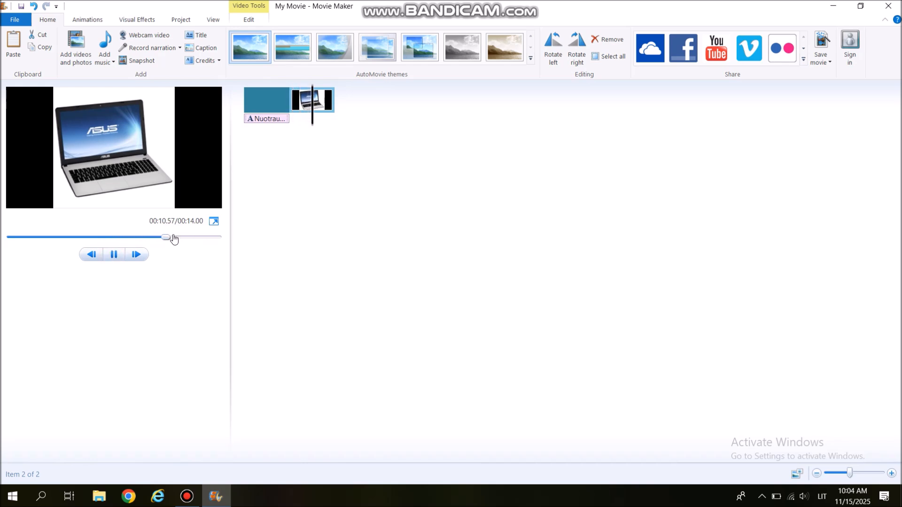
- Add the picture spa from the Desktop folder after the laptop photo and move the playhead to the end of the movie
left_click_drag(172, 241, 230, 239)
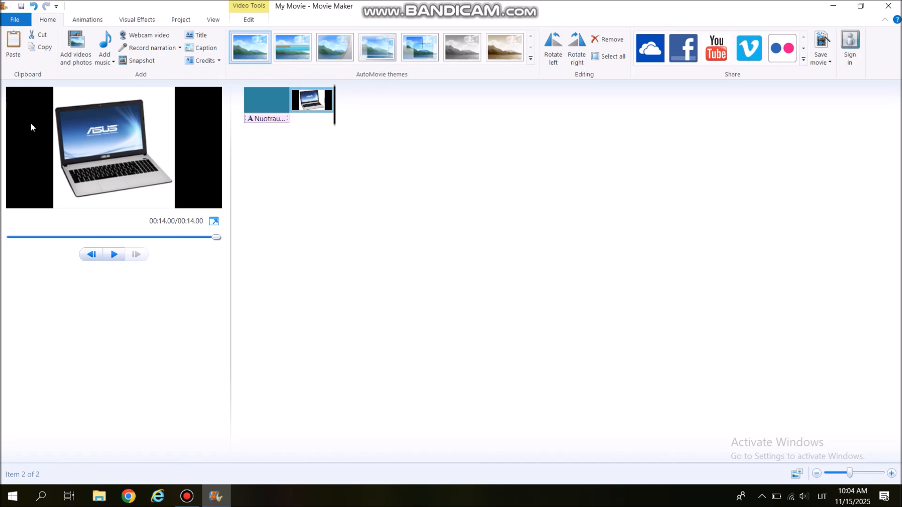
left_click(76, 47)
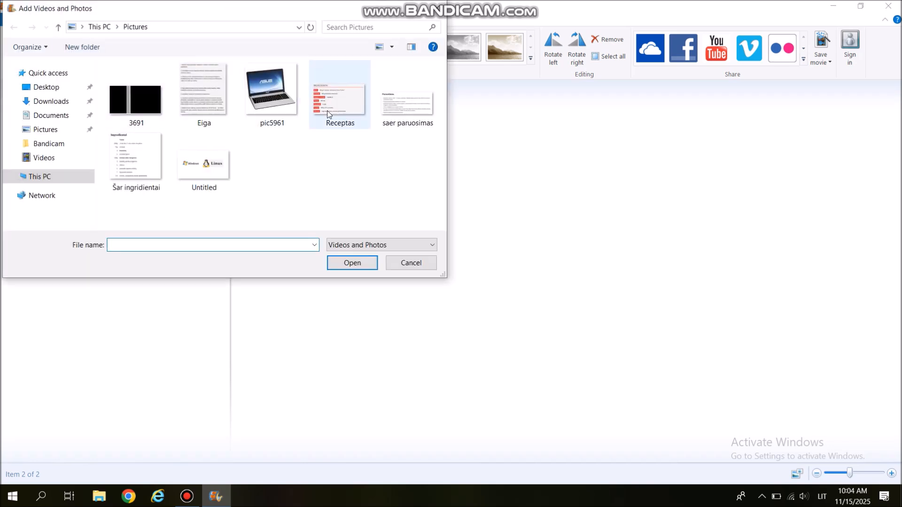
left_click(49, 88)
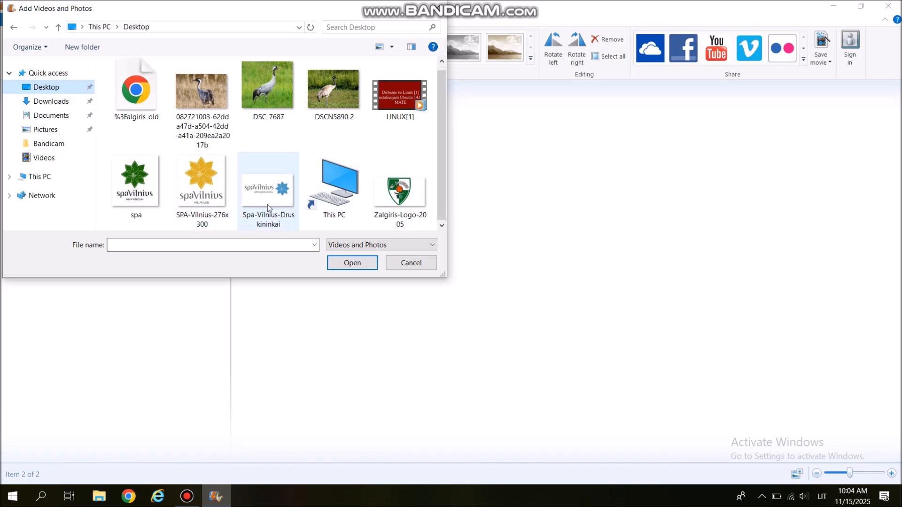
left_click(140, 180)
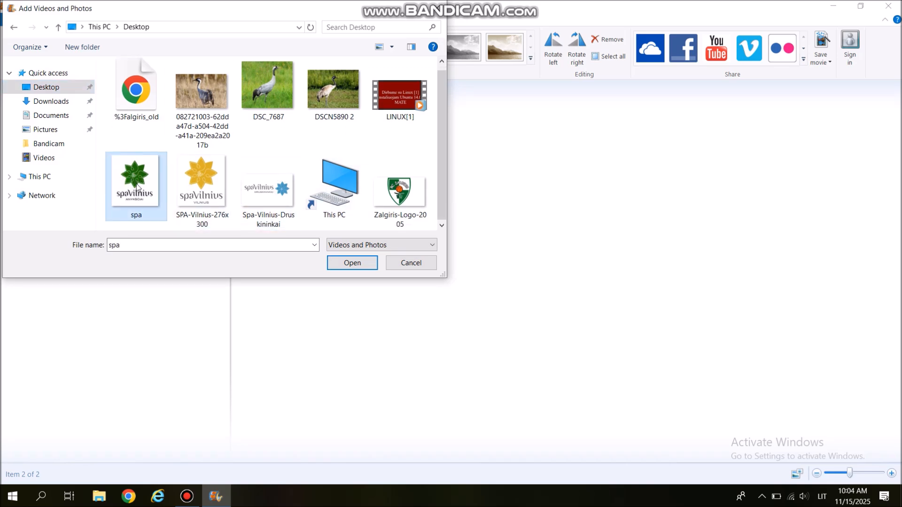
left_click(340, 263)
left_click(113, 254)
left_click_drag(171, 239, 243, 241)
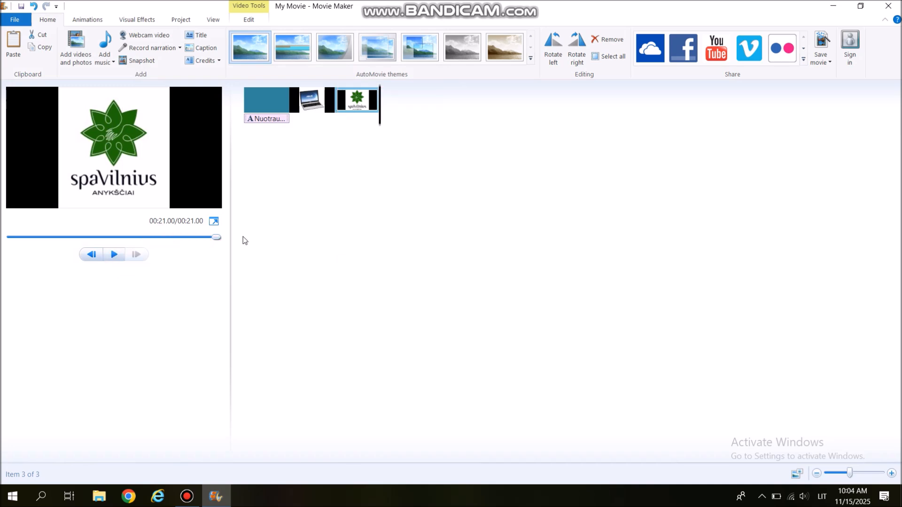
- Add the picture Zalgiris-Logo-2005 from the Desktop after the spa picture and move the playhead to the movie's end
left_click(76, 47)
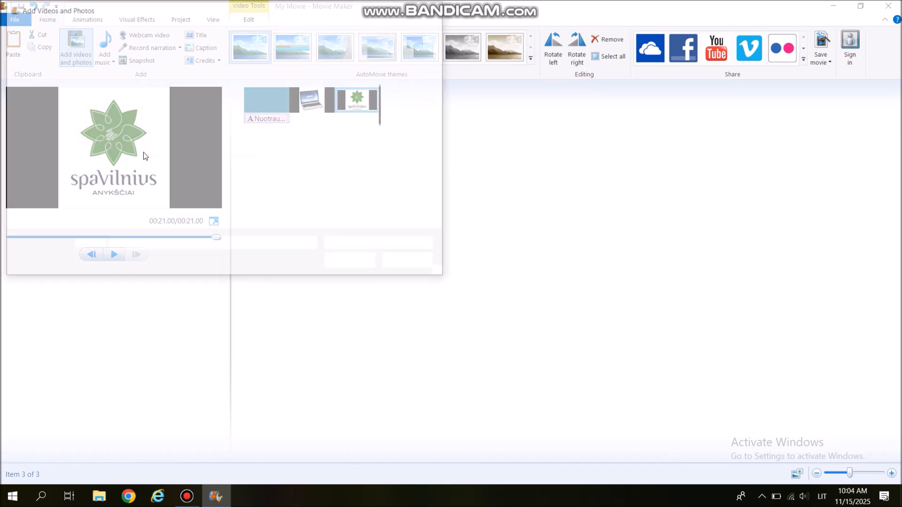
double_click(398, 193)
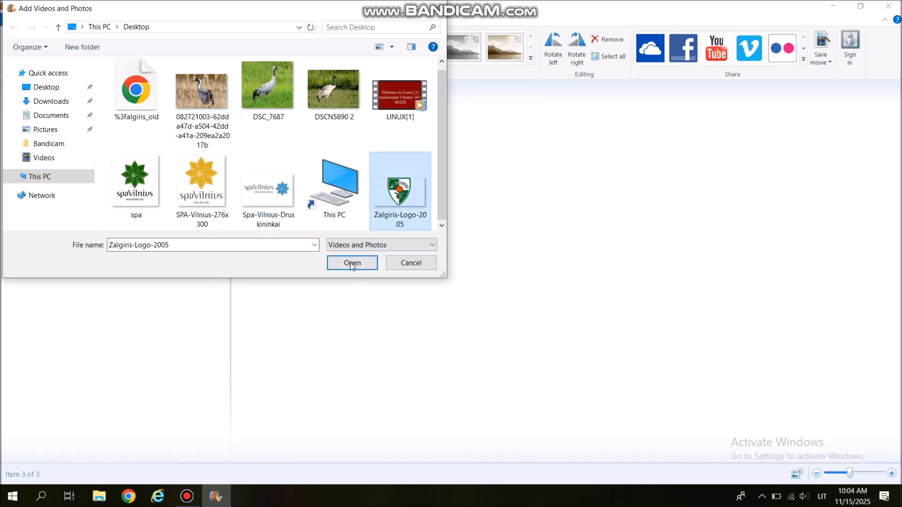
left_click(115, 254)
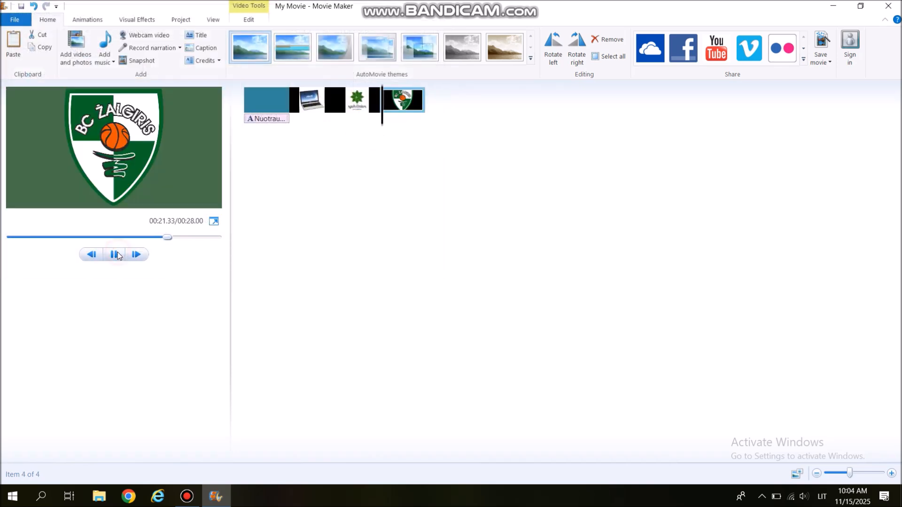
left_click_drag(179, 244, 240, 253)
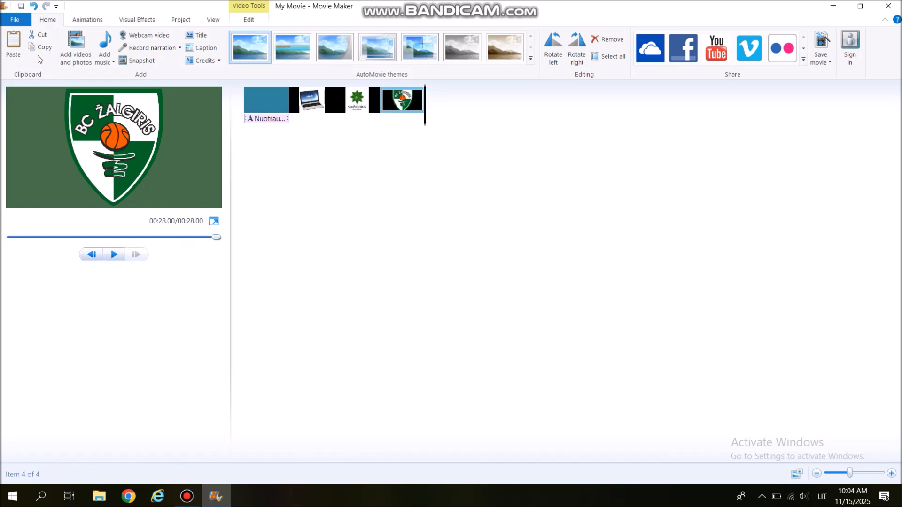
- Add a credits clip at the end of the movie and give it the same teal background as the title clip
left_click(202, 60)
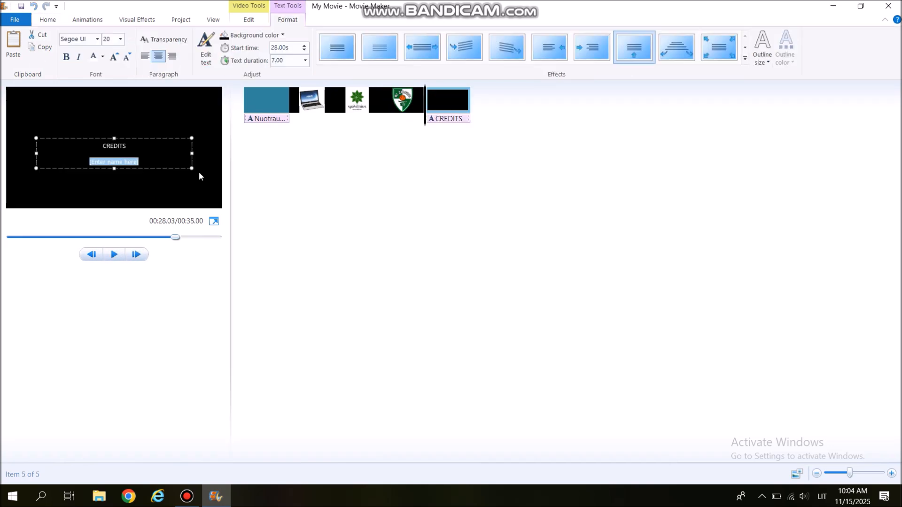
left_click(232, 35)
left_click(301, 94)
- Set the credits text to size 48, widen its text box across the frame and move it up
left_click(94, 146)
left_click(121, 39)
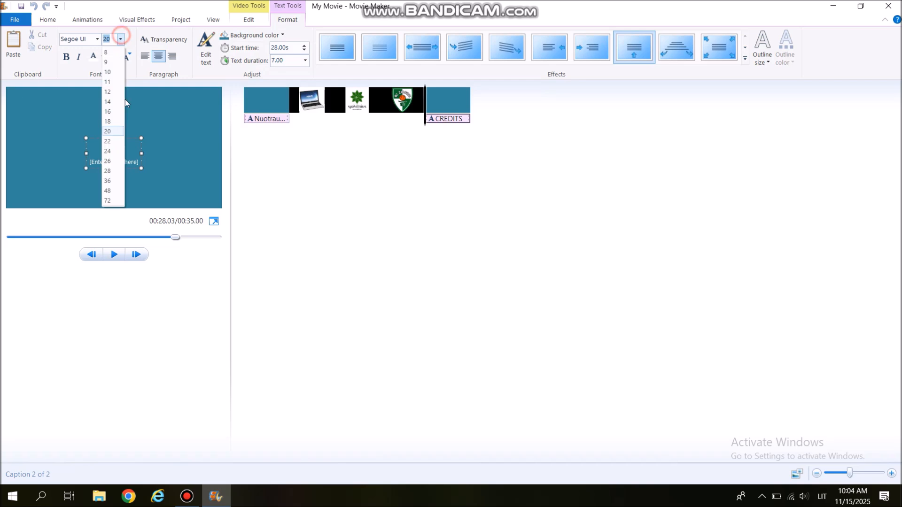
left_click(115, 190)
left_click_drag(141, 172, 225, 180)
left_click_drag(85, 172, 18, 172)
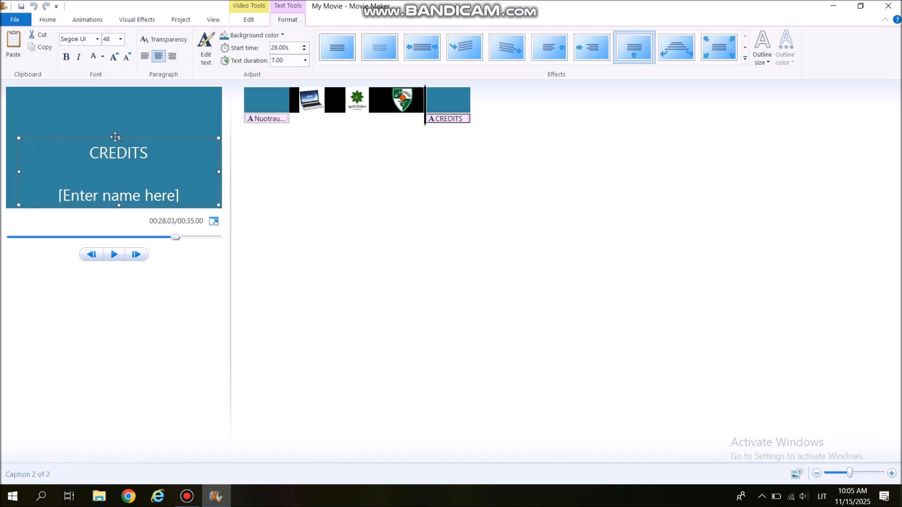
left_click_drag(118, 140, 118, 119)
- Replace the placeholder credits text with "Ačiū,kad žiūrėjote."
left_click_drag(185, 176, 45, 181)
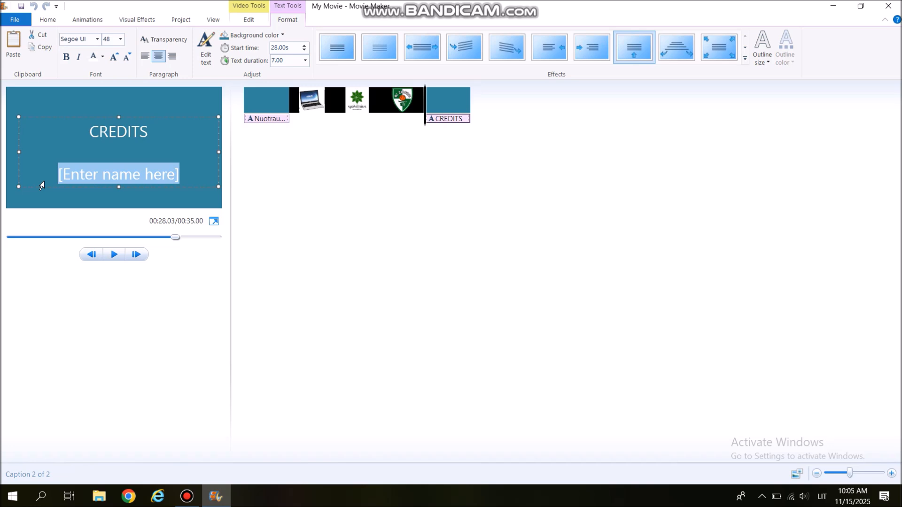
key("BackSpace")
key("BackSpace")
key("BackSpace")
key("BackSpace")
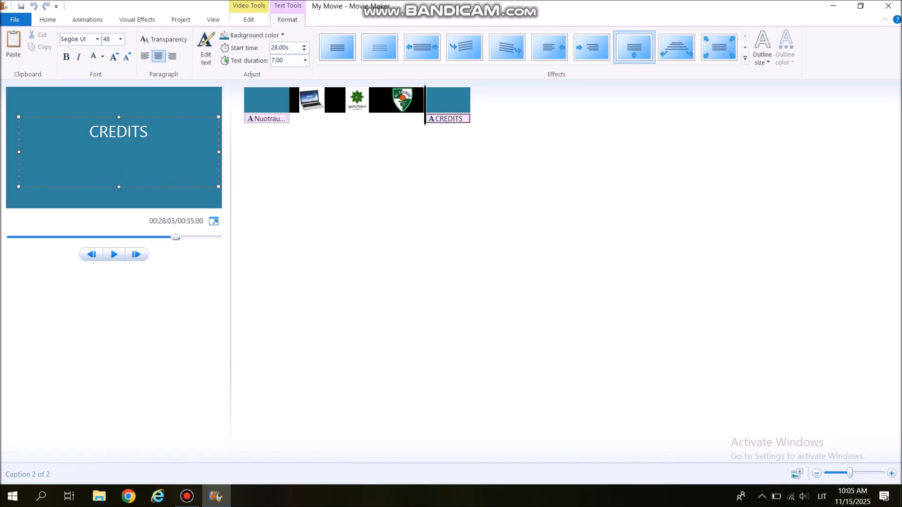
key("BackSpace")
key("BackSpace")
key("BackSpace")
key("BackSpace")
key("BackSpace")
key("BackSpace")
type("A")
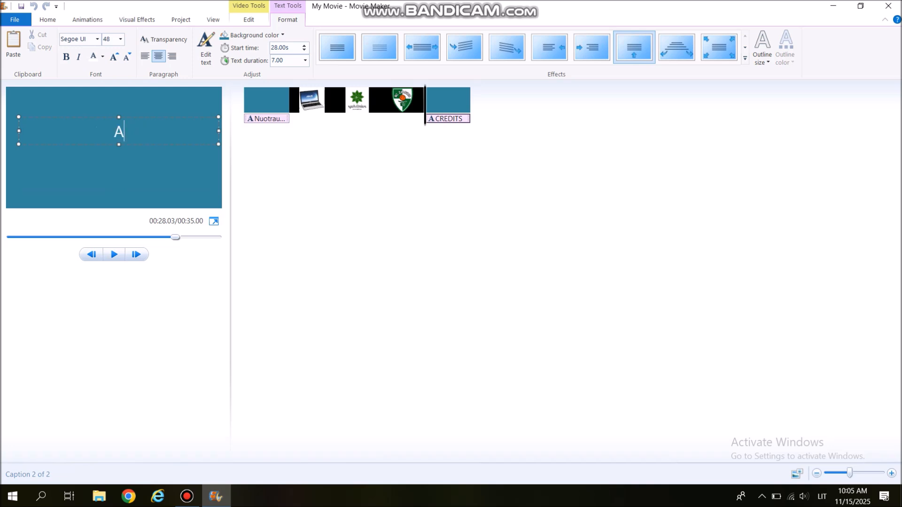
type("čiū,kad ")
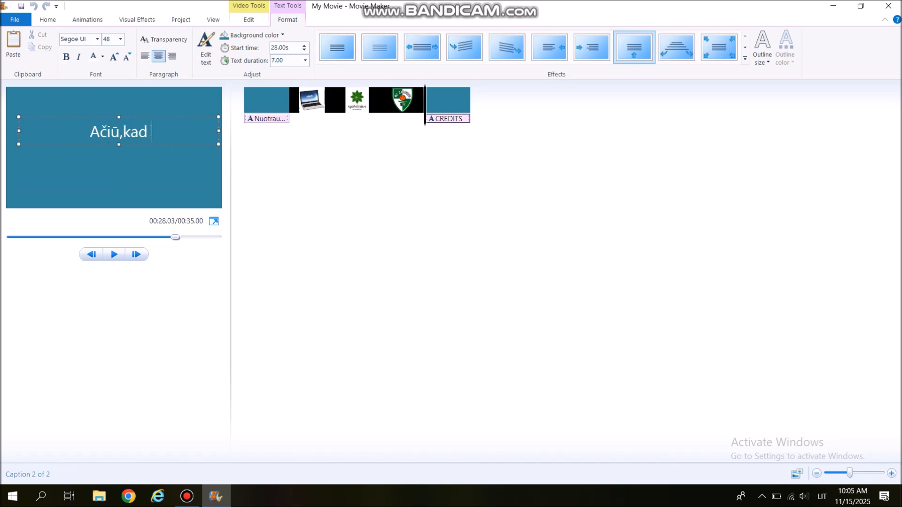
type("ž")
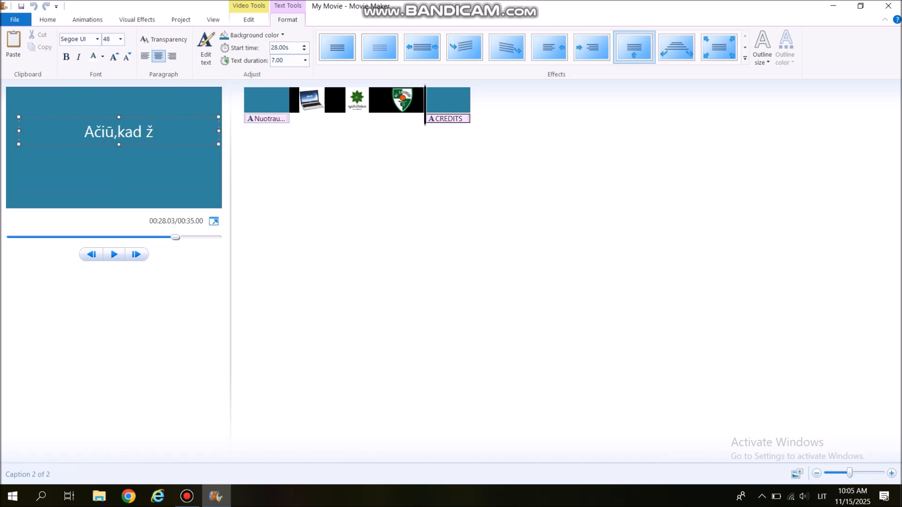
type("iūrėjote")
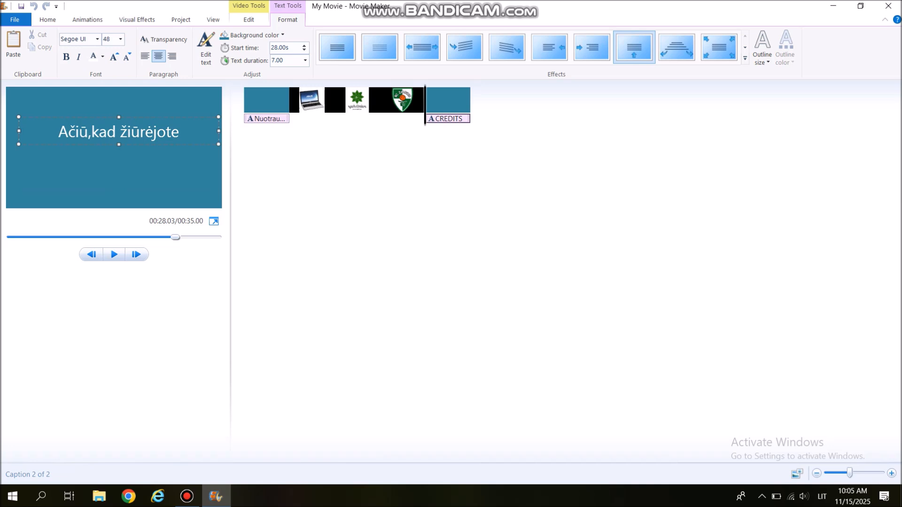
type(".")
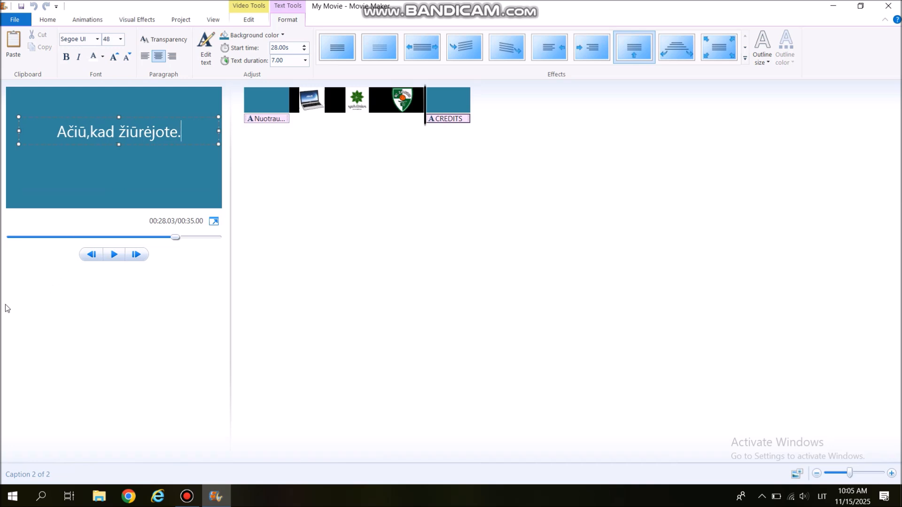
left_click(142, 333)
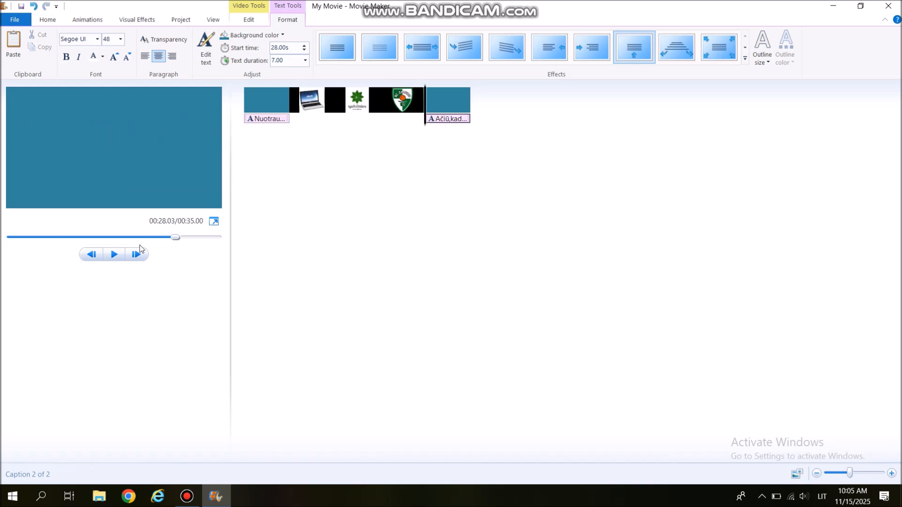
- Rewind the slideshow to the start, play it briefly and scrub through to the end to check it
left_click_drag(175, 237, 4, 238)
left_click(114, 255)
left_click(114, 256)
left_click_drag(20, 237, 218, 242)
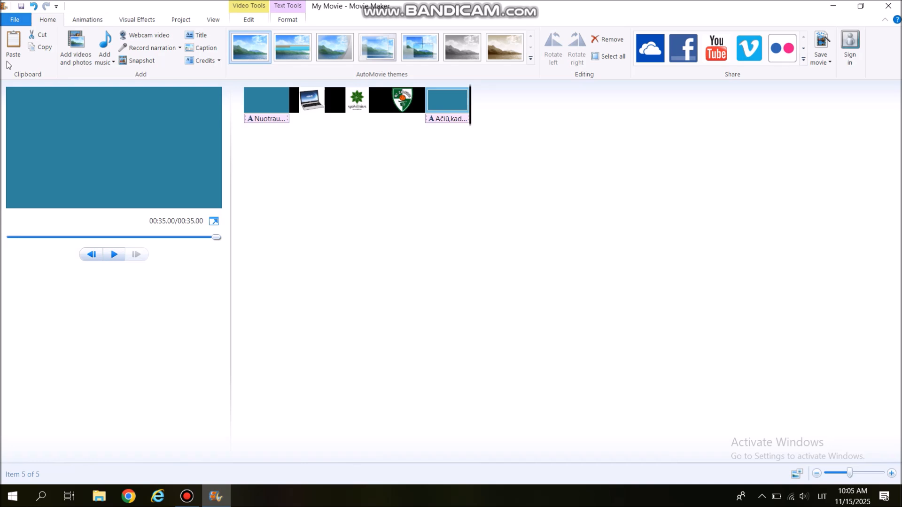
- Export the movie with the recommended project setting to the Desktop as an MPEG-4 video named 1 and dismiss the completion dialog
left_click(14, 19)
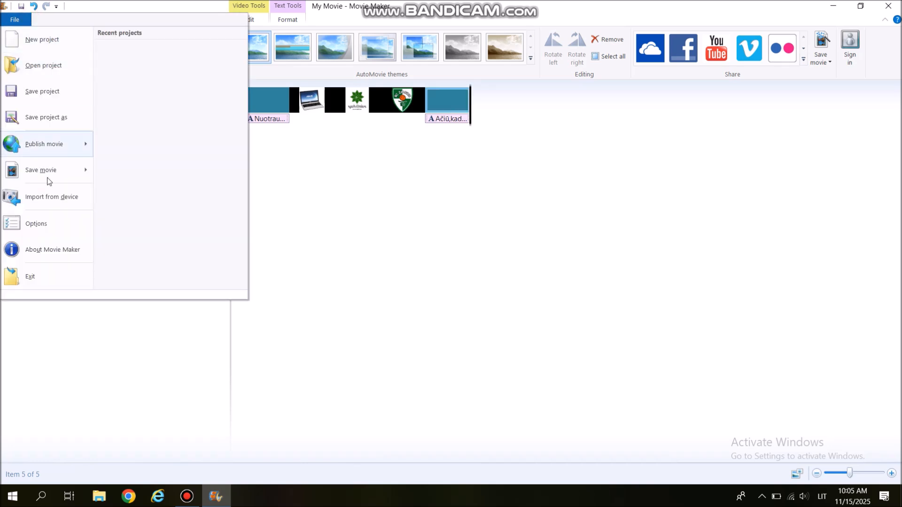
mouse_move(54, 176)
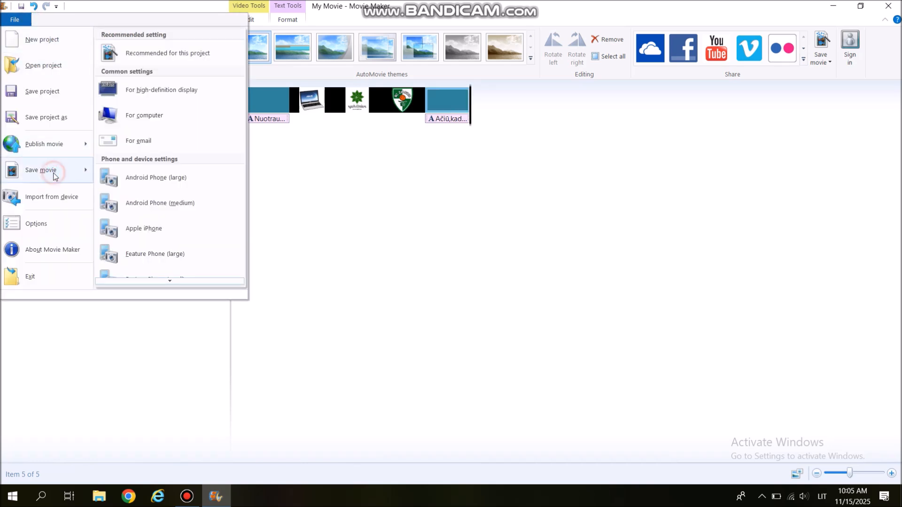
left_click(200, 53)
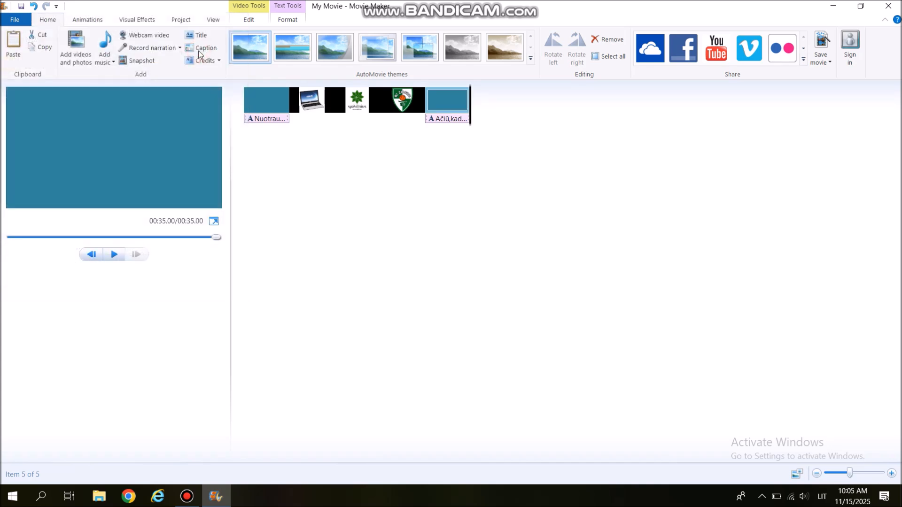
left_click(37, 87)
left_click(133, 217)
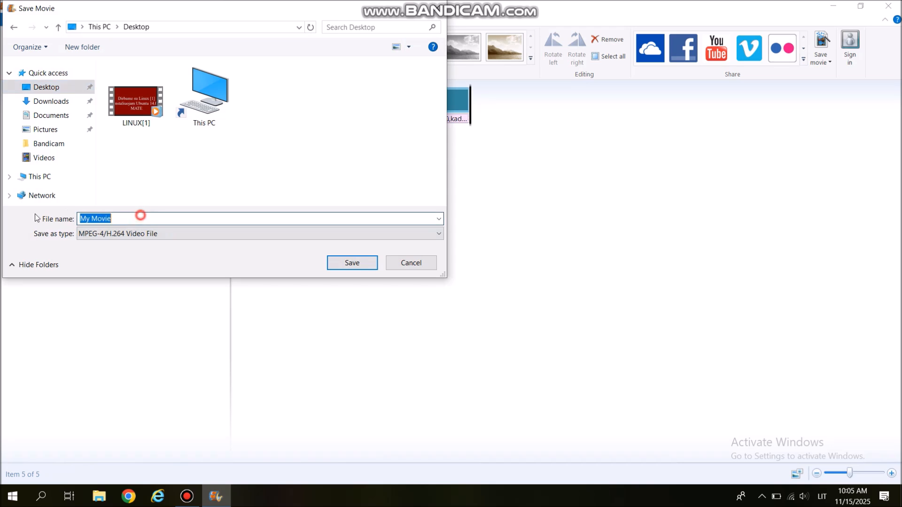
key("BackSpace")
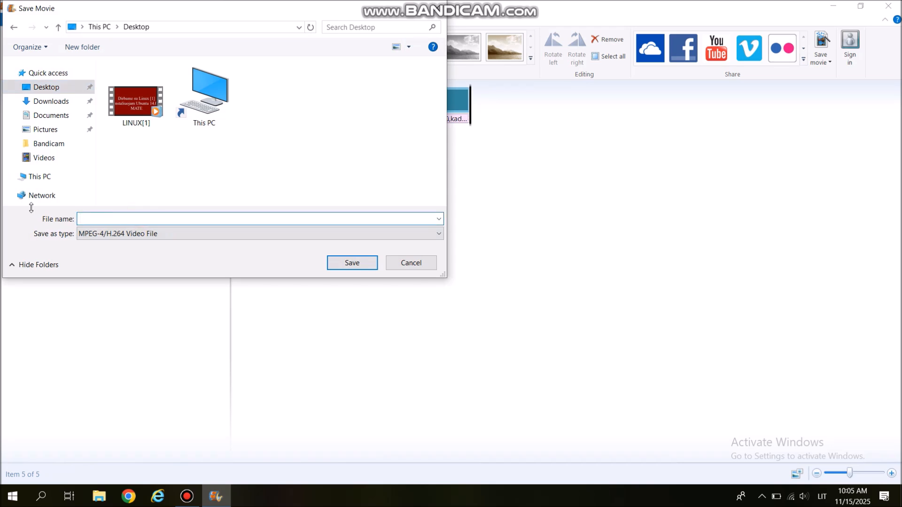
type("1")
key("Return")
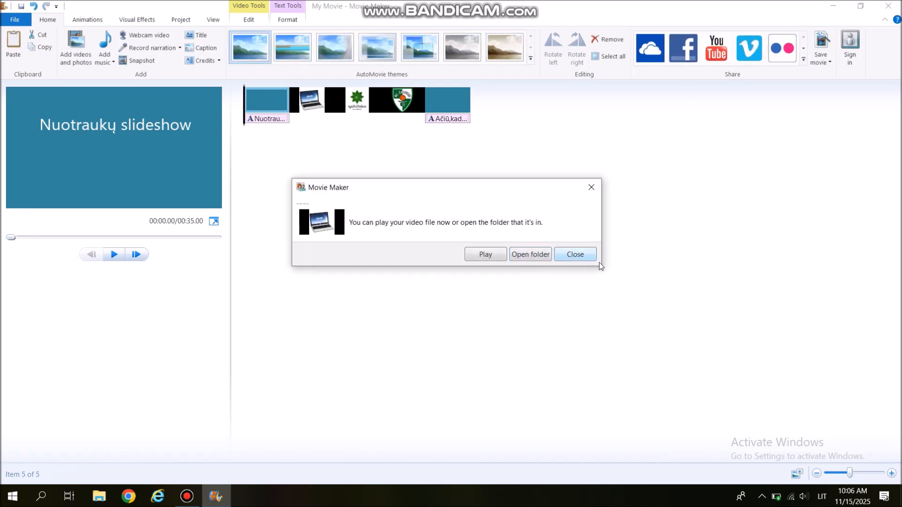
left_click(585, 255)
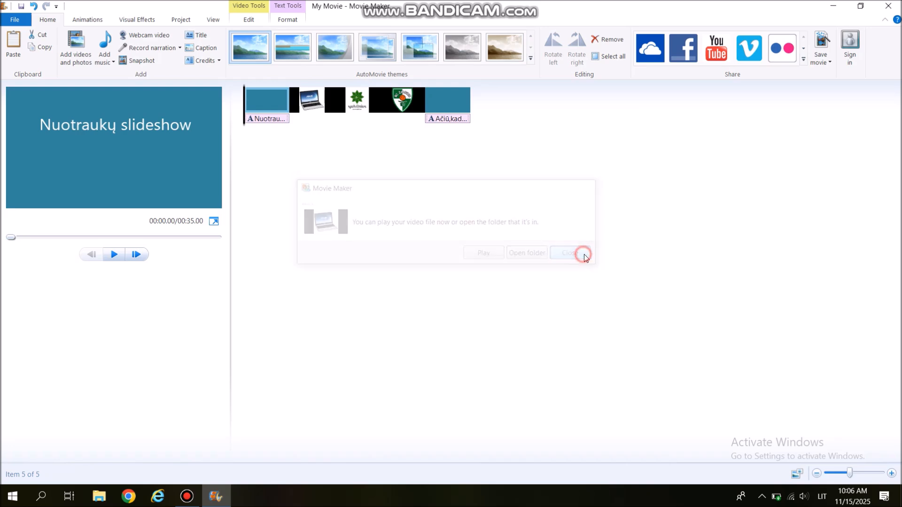
- Close the video editor without saving the project changes
left_click(888, 6)
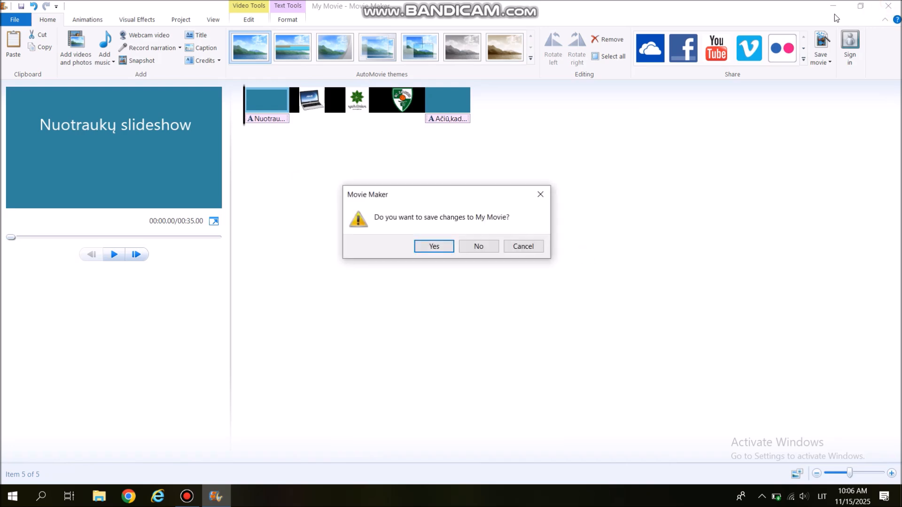
left_click(479, 247)
left_click_drag(112, 440, 131, 410)
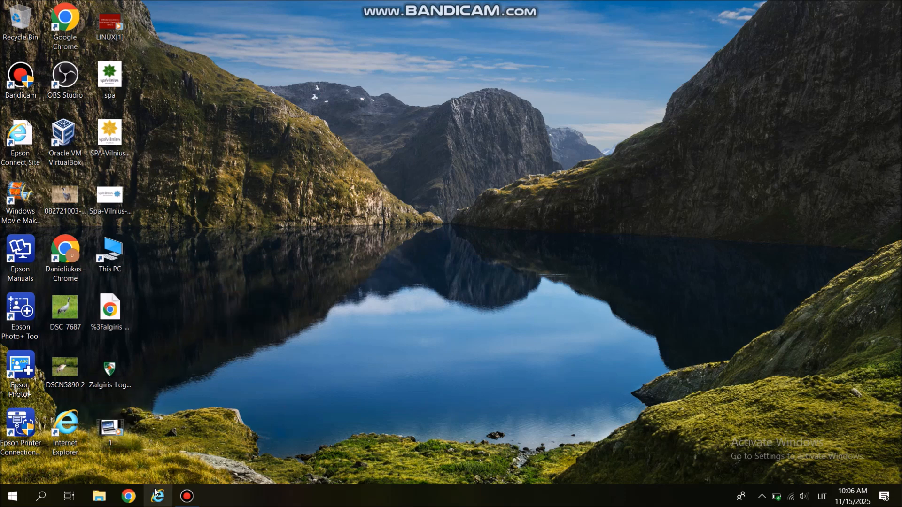
left_click(187, 496)
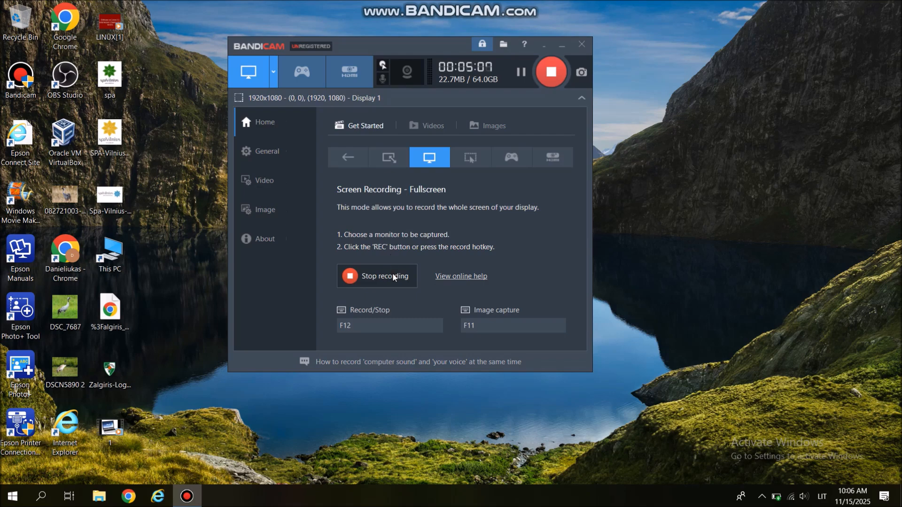
left_click(378, 280)
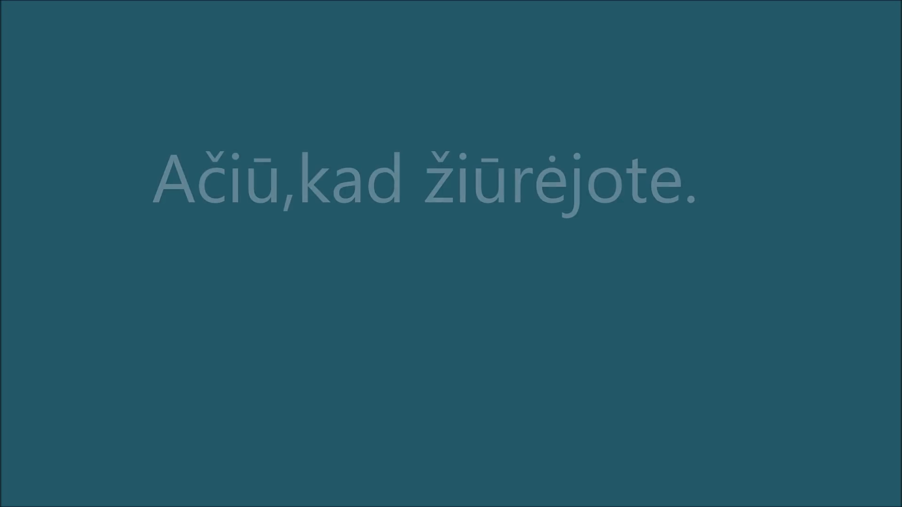